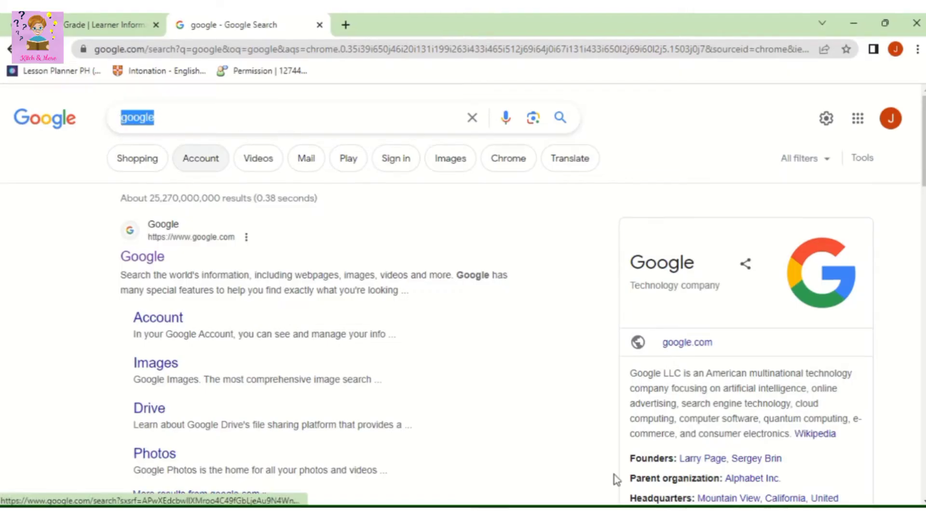
Search Google for the dictanote Chrome extension and open the Voice In extension page
{"action": "type", "text": "dicta"}
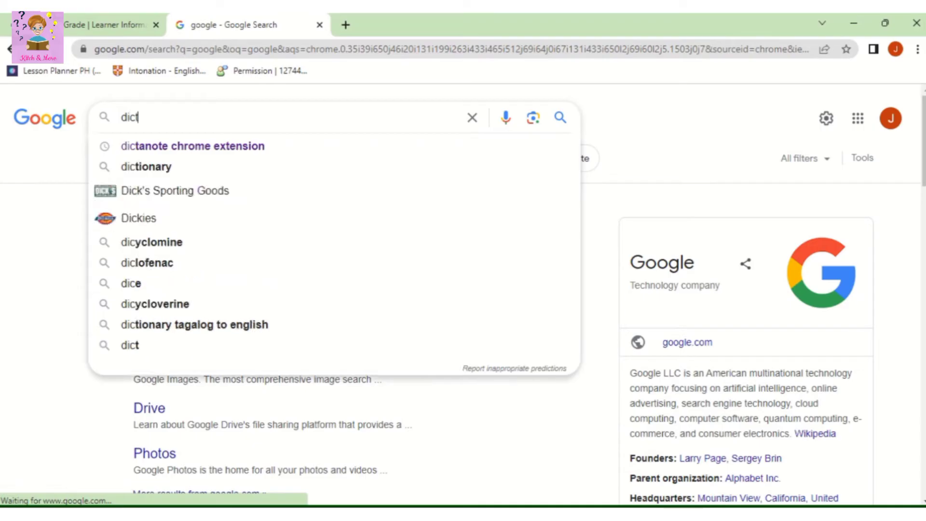
{"action": "left_click", "coordinate": [251, 142]}
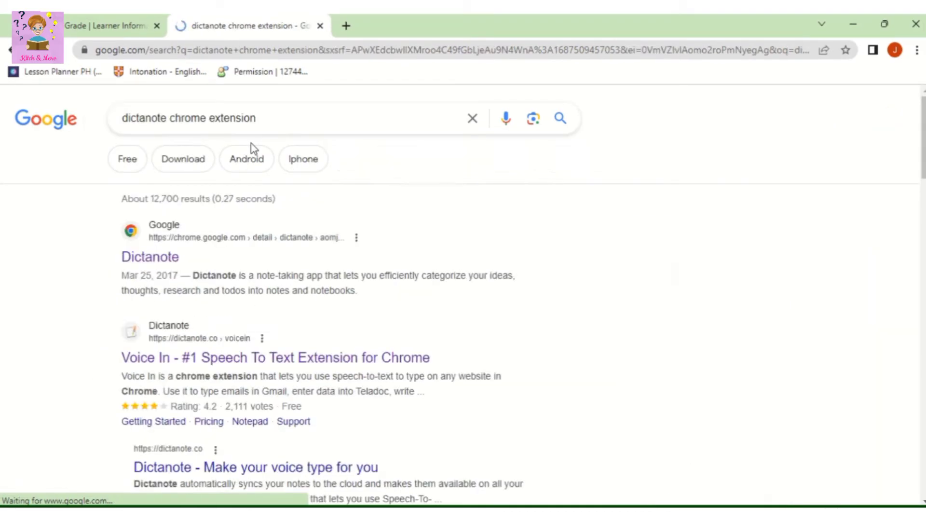
{"action": "left_click", "coordinate": [205, 361]}
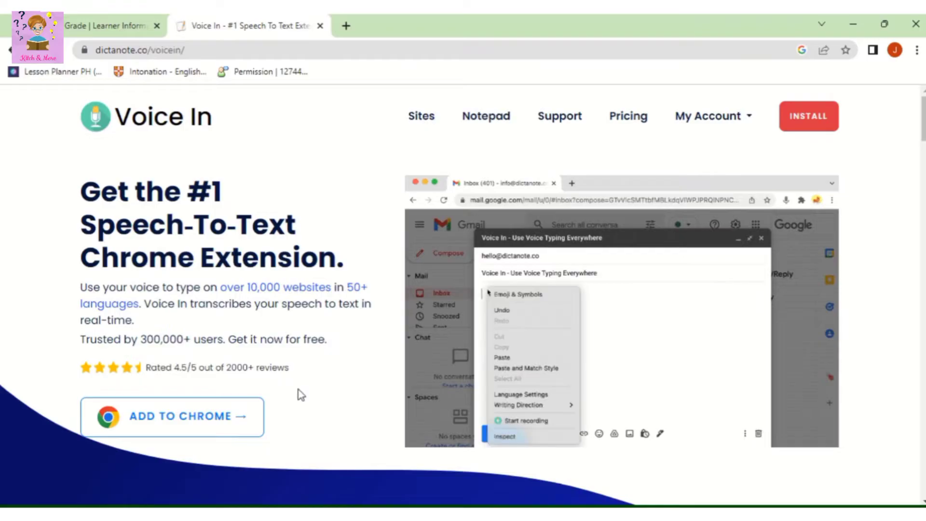
Add the Voice In extension to Chrome from its Chrome Web Store listing
{"action": "left_click", "coordinate": [182, 430]}
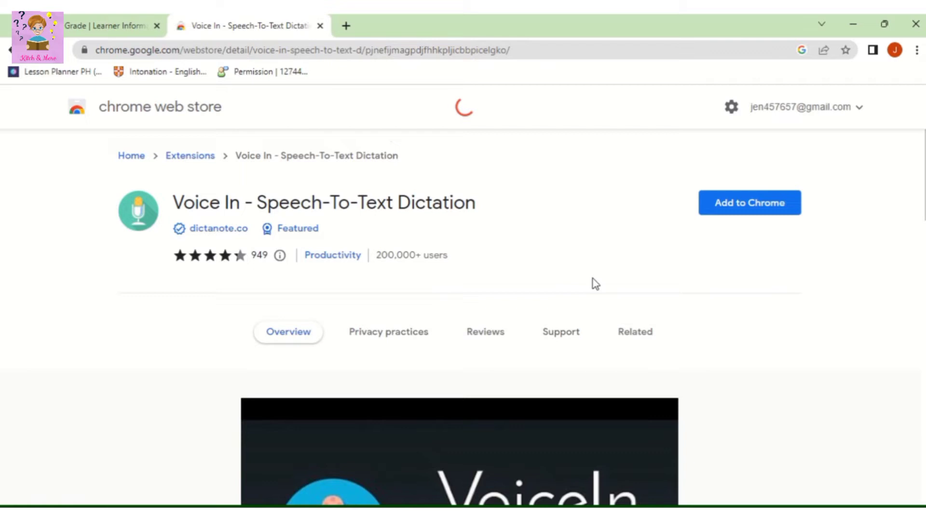
{"action": "left_click", "coordinate": [755, 209]}
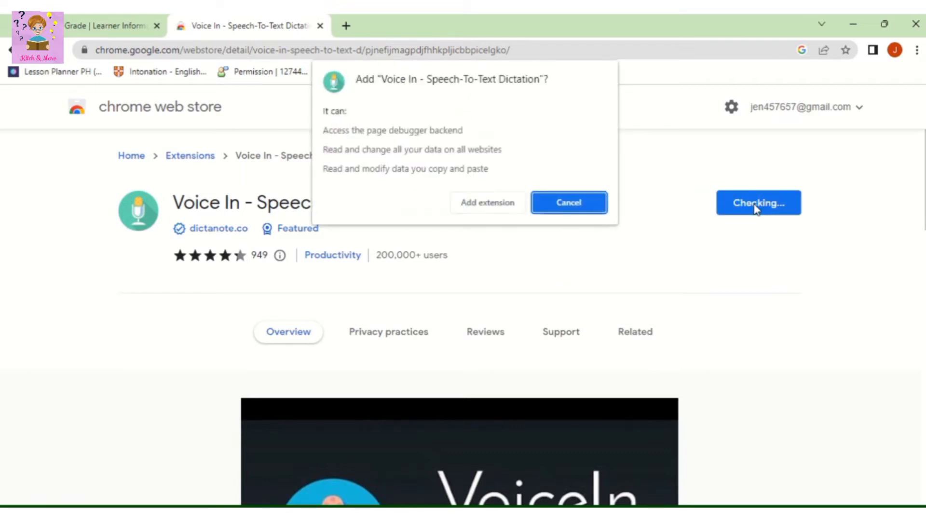
{"action": "left_click", "coordinate": [472, 203]}
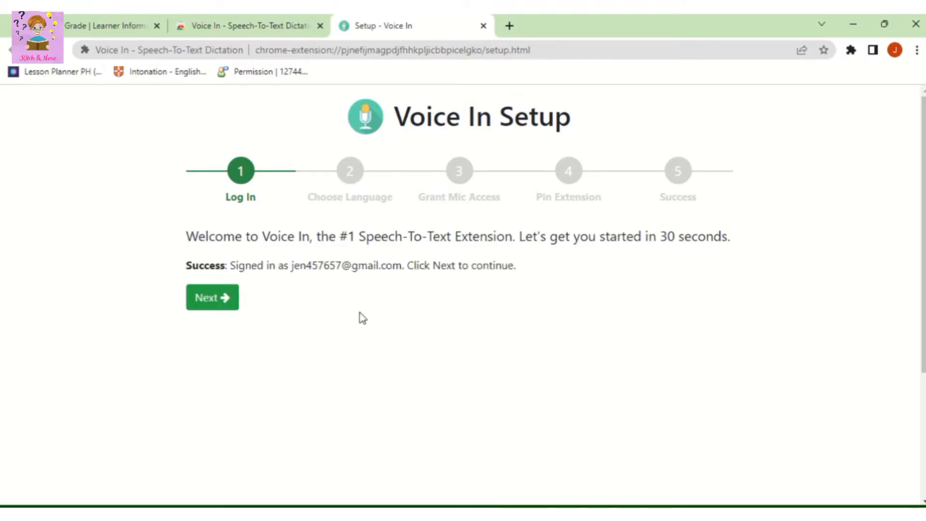
Keep English (United States) as the dictation language and allow Voice In microphone access
{"action": "left_click", "coordinate": [231, 298]}
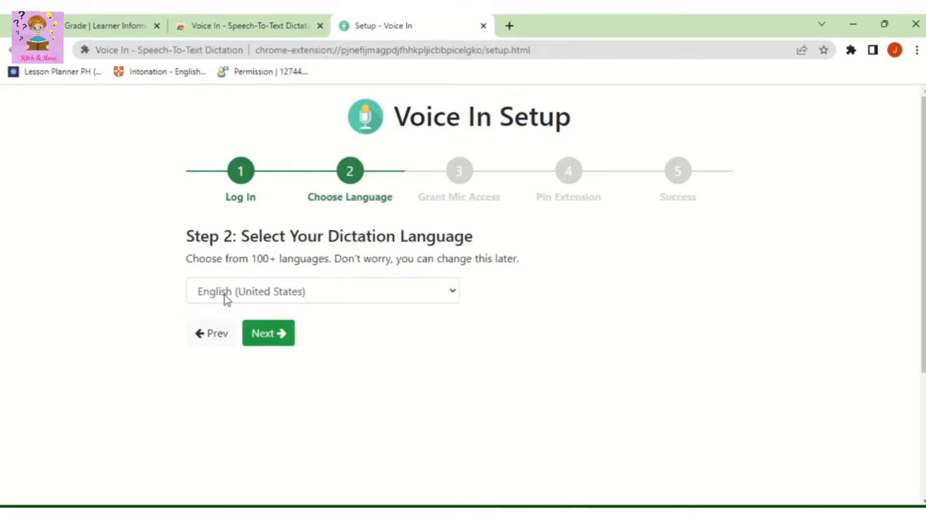
{"action": "left_click", "coordinate": [458, 292]}
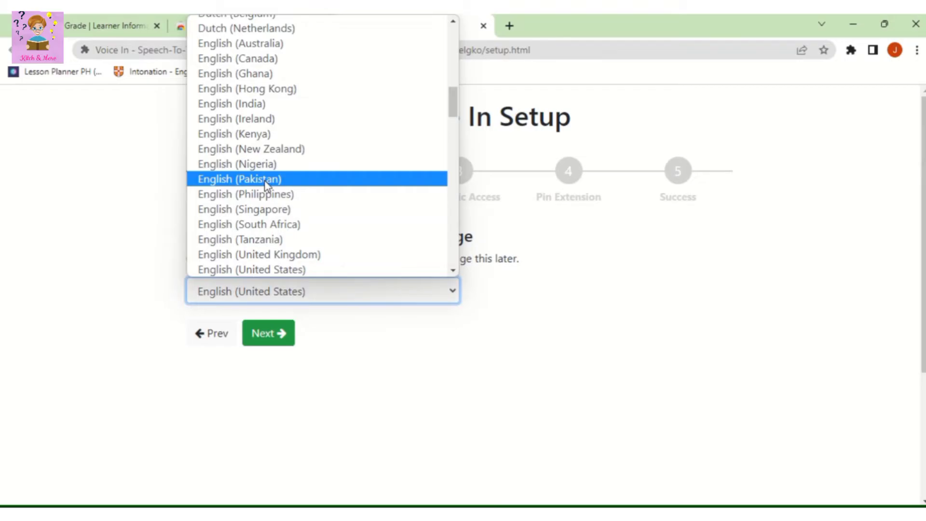
{"action": "key", "text": "Escape"}
{"action": "left_click", "coordinate": [268, 338]}
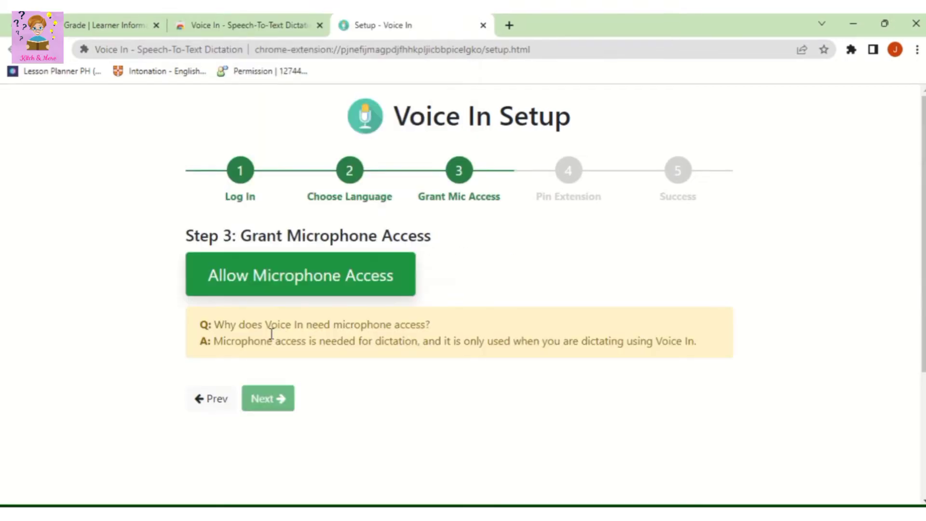
{"action": "left_click", "coordinate": [303, 284]}
{"action": "left_click", "coordinate": [208, 141]}
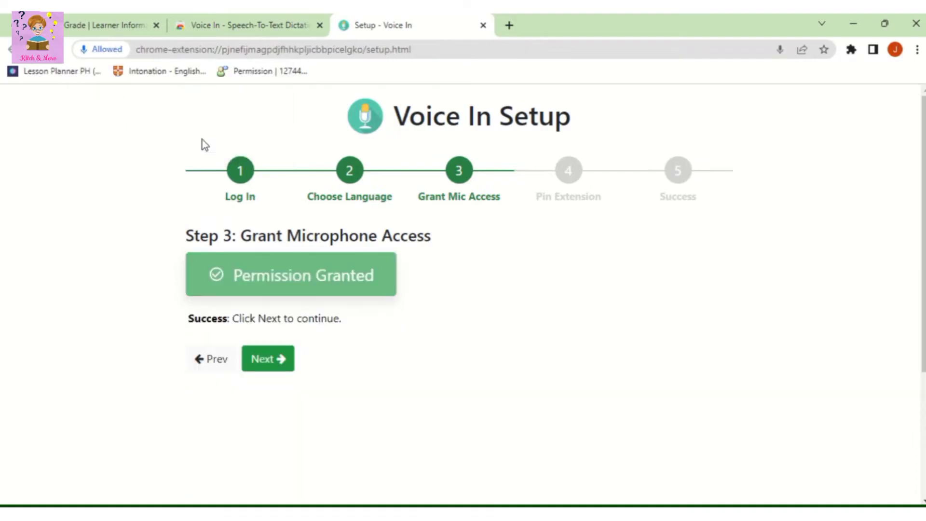
Pass the Pin Extension step to reach Setup Complete
{"action": "left_click", "coordinate": [279, 359]}
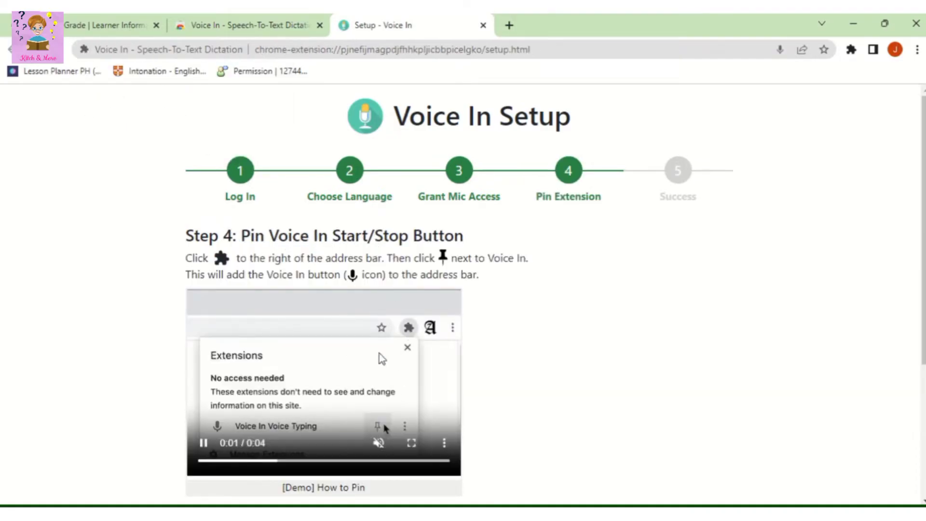
{"action": "scroll", "coordinate": [463, 290], "scroll_direction": "down", "scroll_amount": 2}
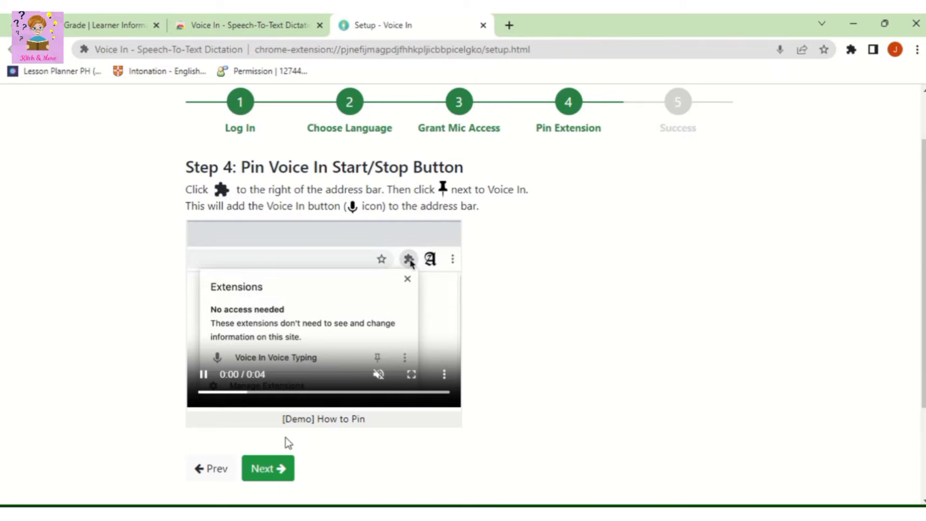
{"action": "left_click", "coordinate": [279, 468]}
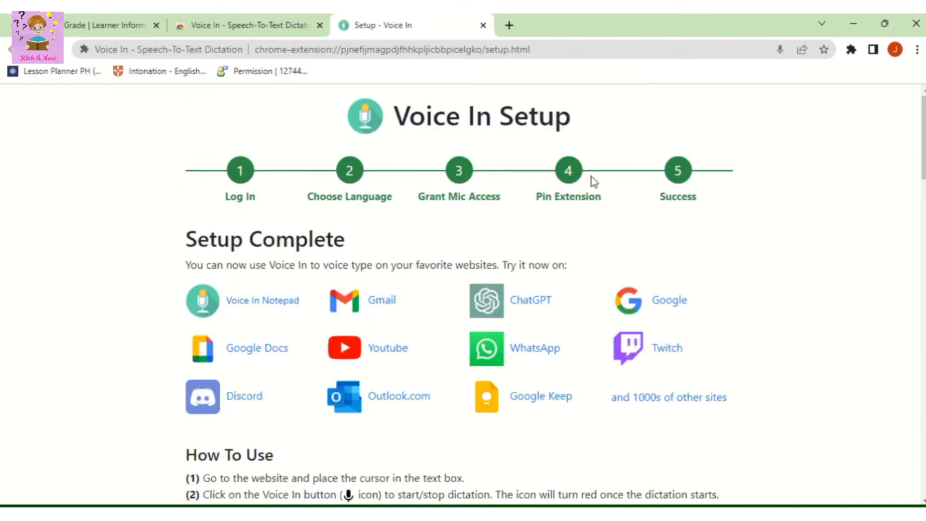
{"action": "scroll", "coordinate": [398, 309], "scroll_direction": "down", "scroll_amount": 4}
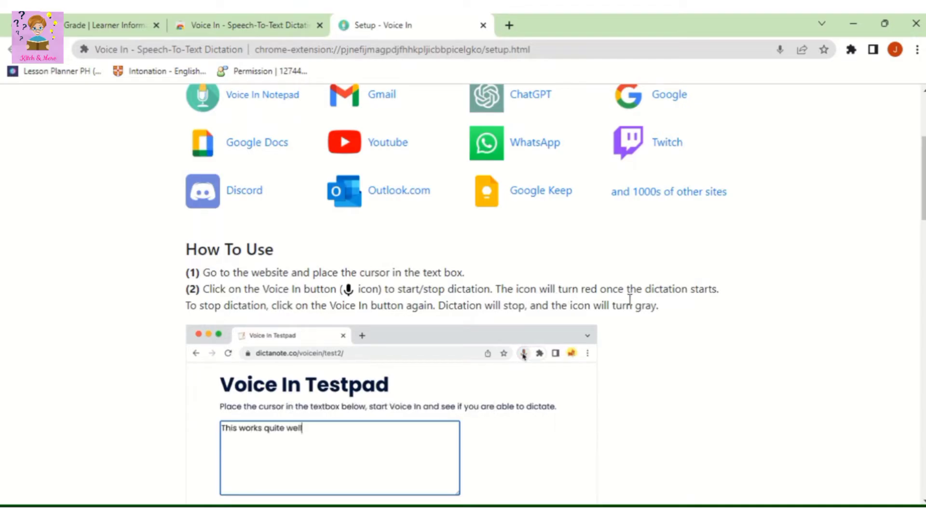
{"action": "scroll", "coordinate": [261, 349], "scroll_direction": "down", "scroll_amount": 1}
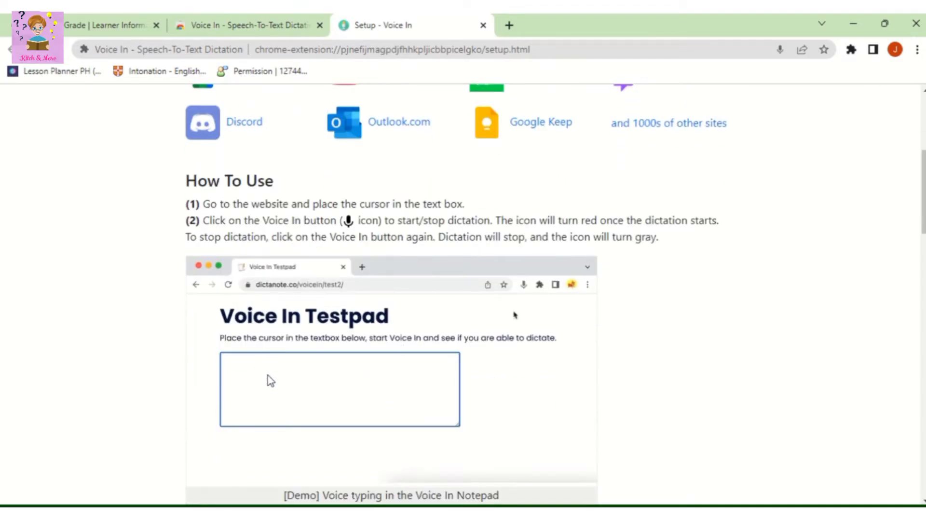
{"action": "scroll", "coordinate": [289, 379], "scroll_direction": "down", "scroll_amount": 3}
{"action": "scroll", "coordinate": [307, 379], "scroll_direction": "down", "scroll_amount": 2}
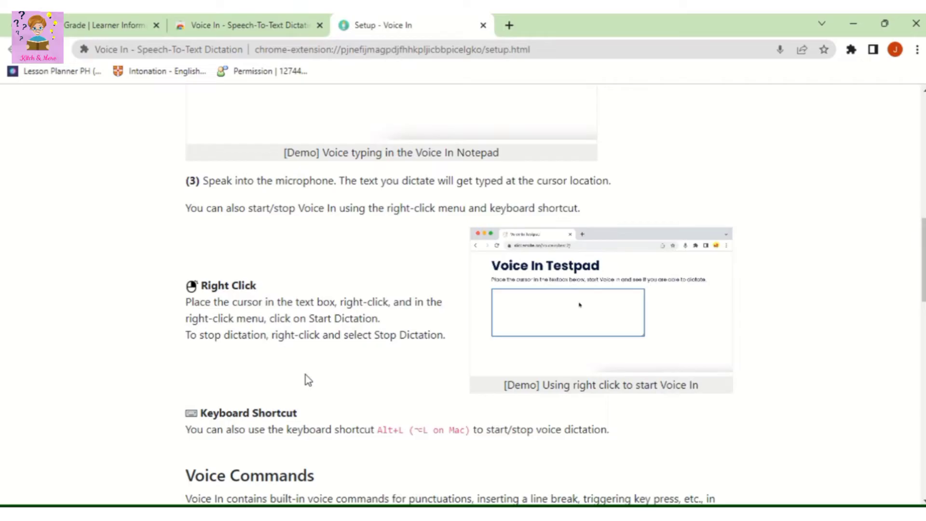
{"action": "scroll", "coordinate": [306, 379], "scroll_direction": "down", "scroll_amount": 2}
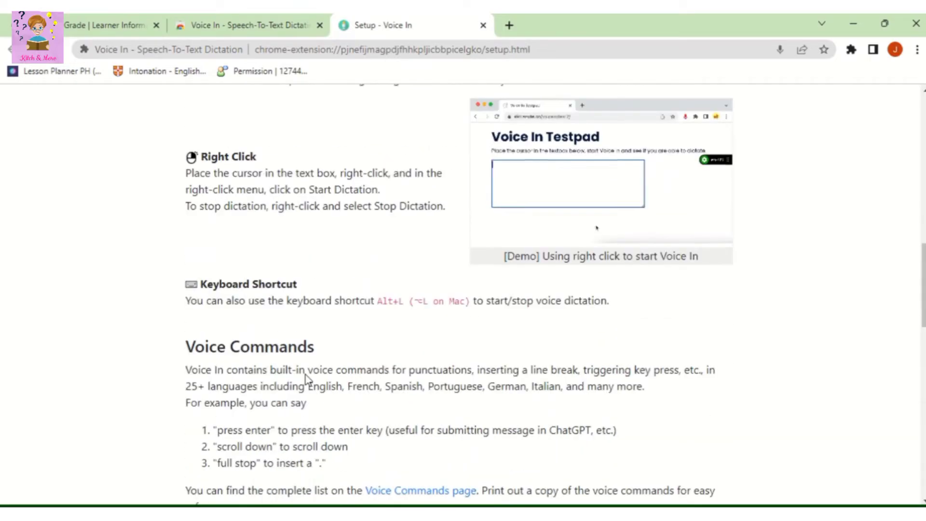
{"action": "scroll", "coordinate": [305, 376], "scroll_direction": "down", "scroll_amount": 3}
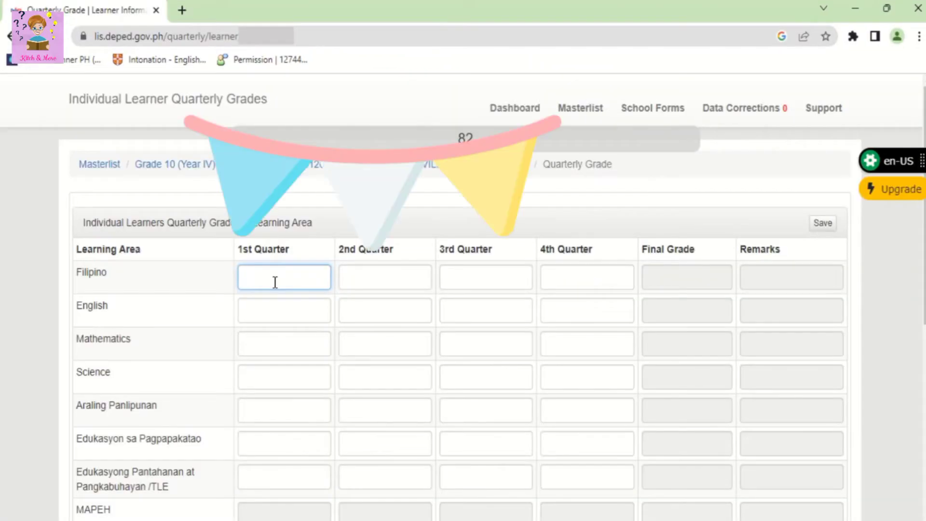
Enter 82 and 83 as the first two Filipino quarter grades
{"action": "type", "text": "82"}
{"action": "key", "text": "Tab"}
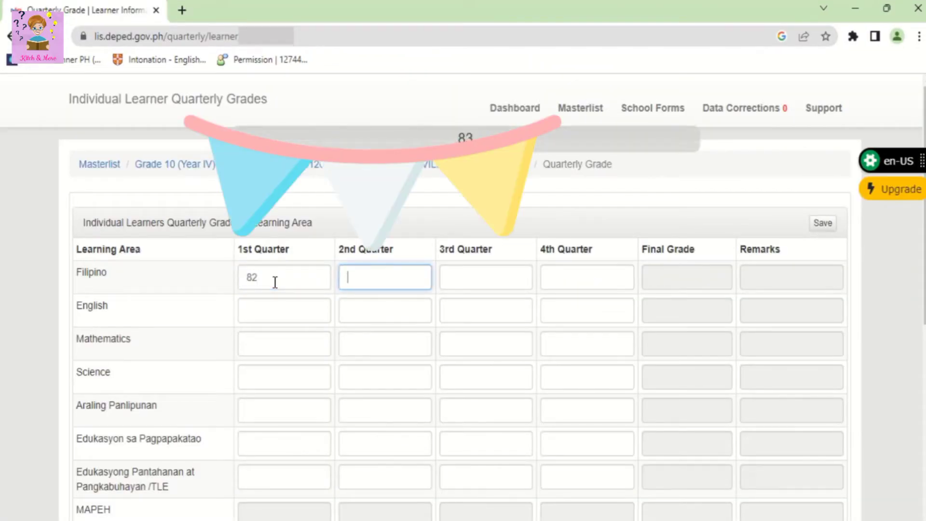
{"action": "type", "text": "83"}
{"action": "key", "text": "Tab"}
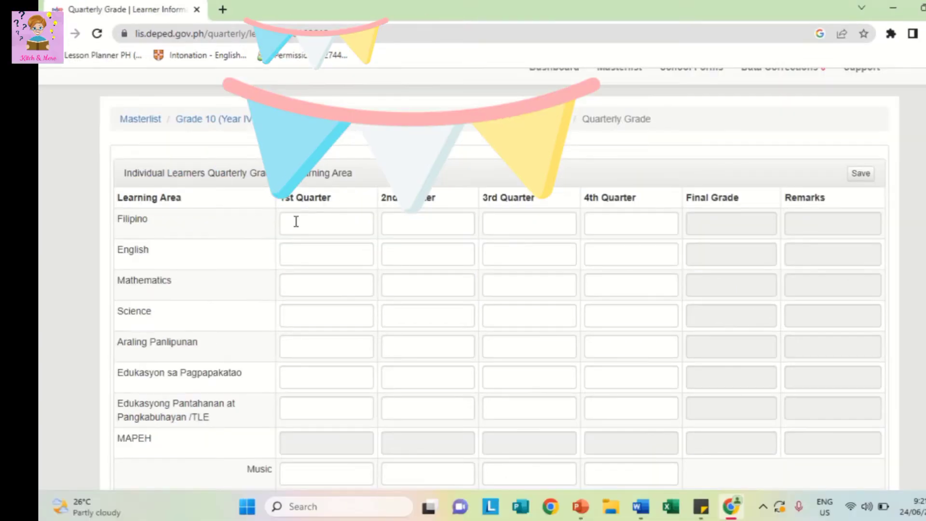
Start Voice In dictation and fill the Filipino and English quarters, English 3rd/4th 93 and 94
{"action": "left_click", "coordinate": [296, 221]}
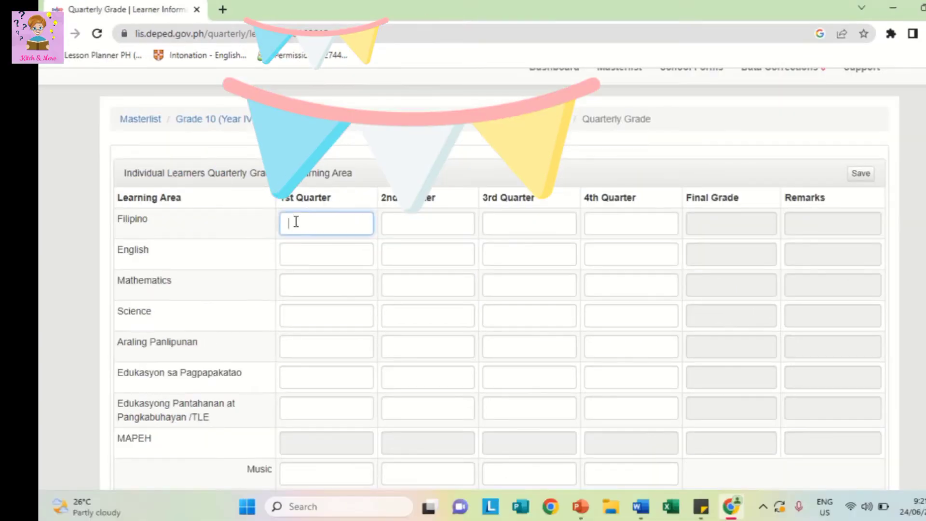
{"action": "right_click", "coordinate": [296, 222]}
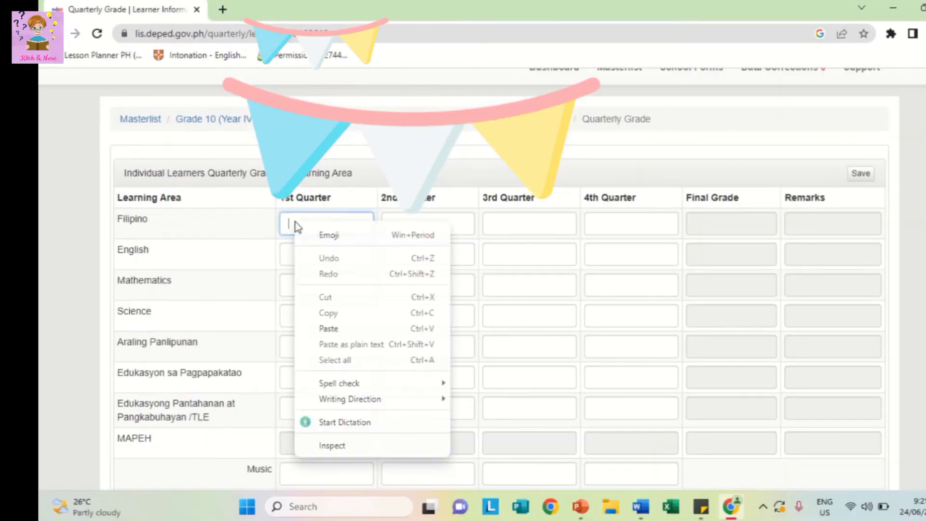
{"action": "left_click", "coordinate": [337, 422]}
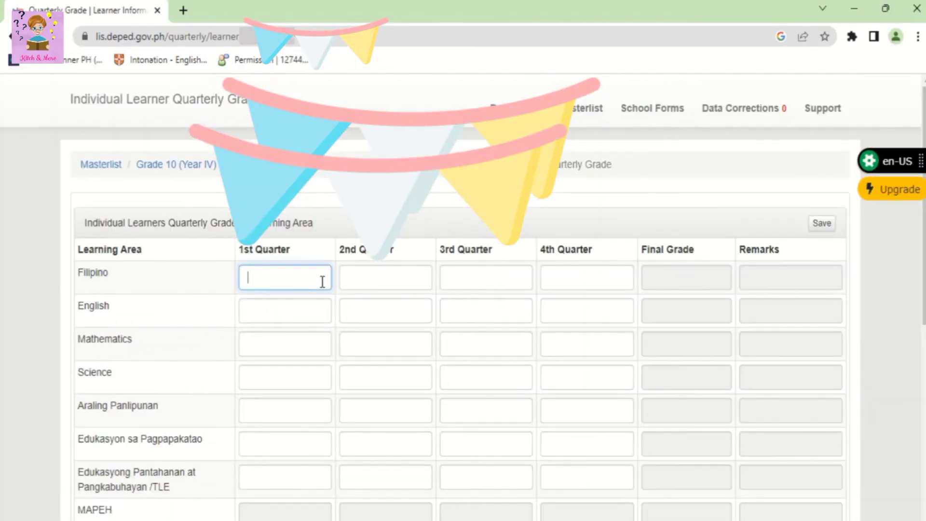
{"action": "left_click", "coordinate": [390, 280]}
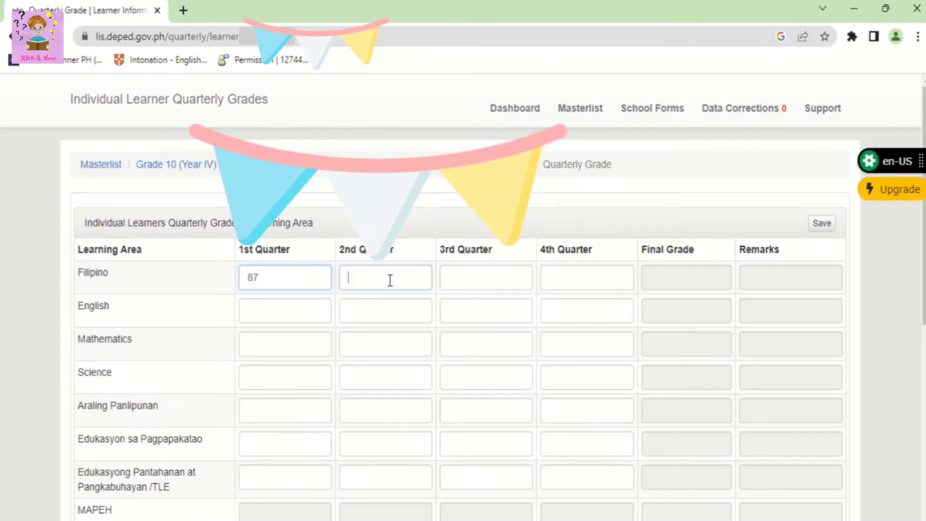
{"action": "left_click", "coordinate": [476, 282]}
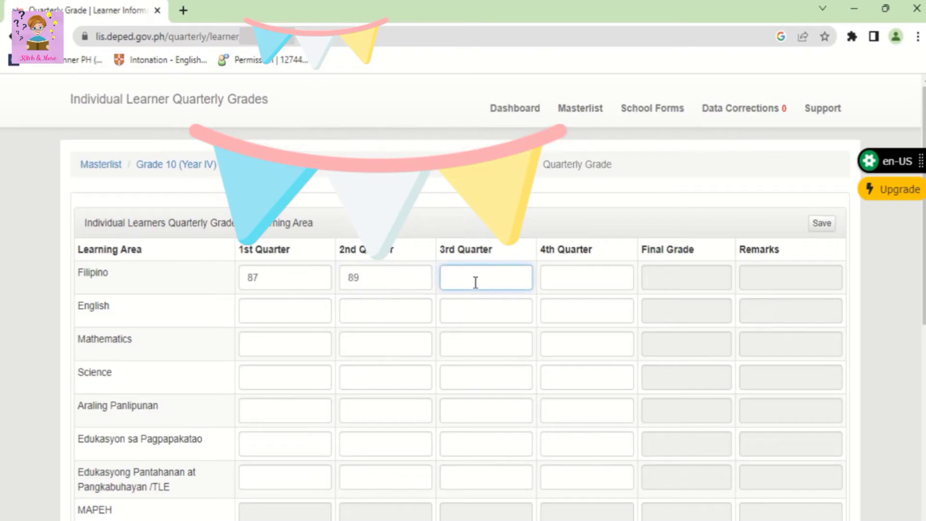
{"action": "left_click", "coordinate": [582, 278]}
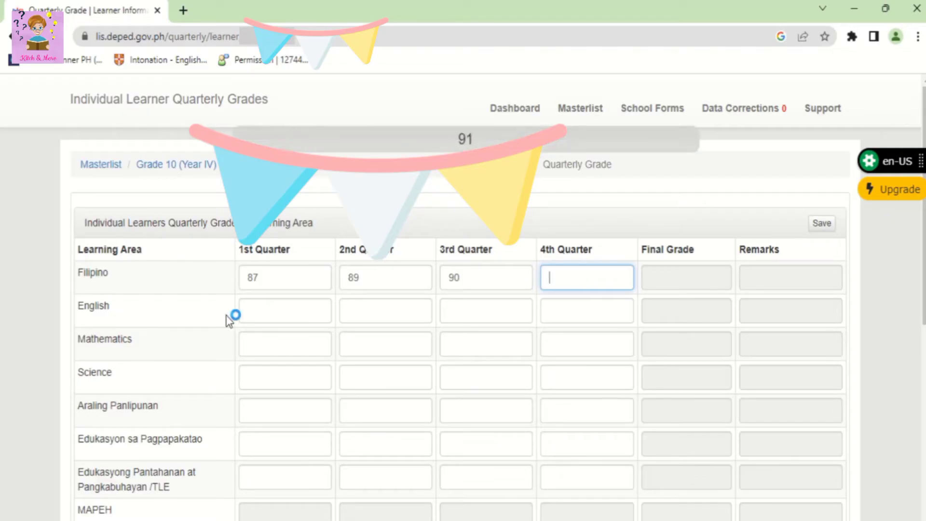
{"action": "left_click", "coordinate": [259, 312]}
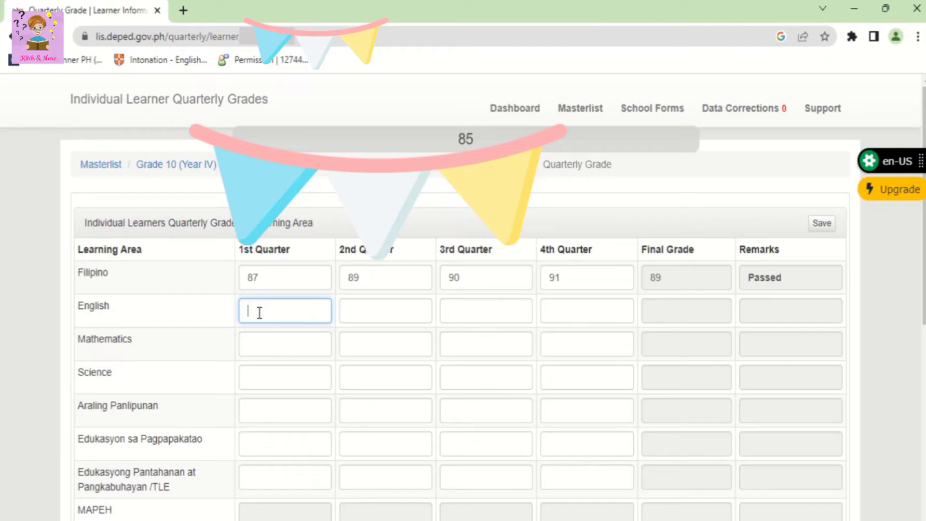
{"action": "left_click", "coordinate": [385, 313]}
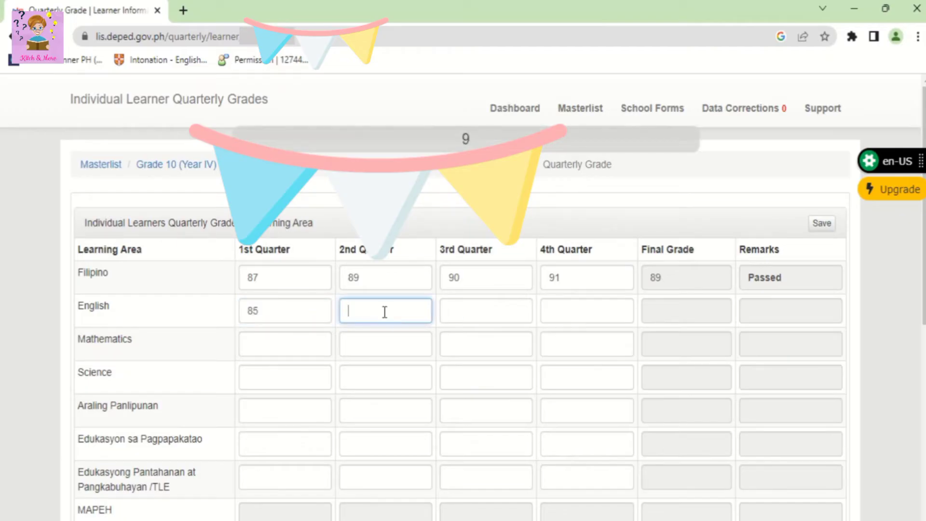
{"action": "left_click", "coordinate": [495, 317]}
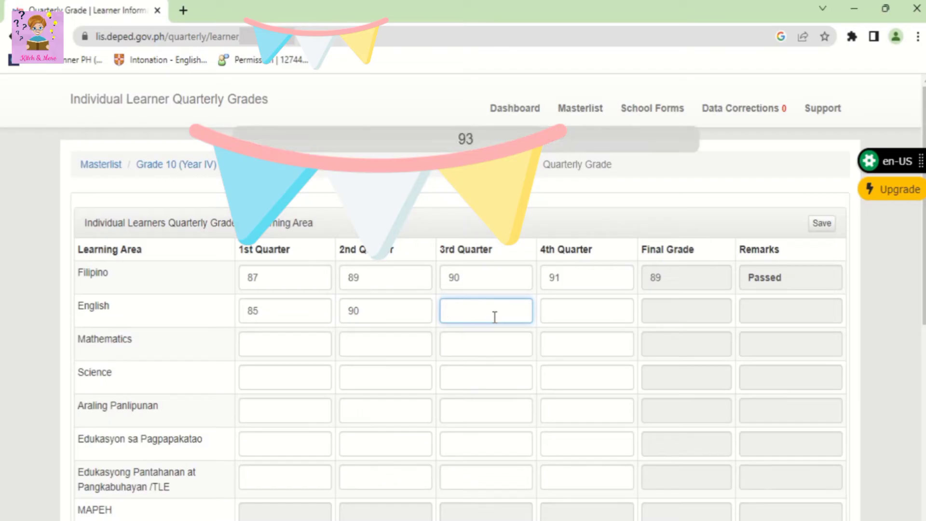
{"action": "type", "text": "93"}
{"action": "left_click", "coordinate": [573, 313]}
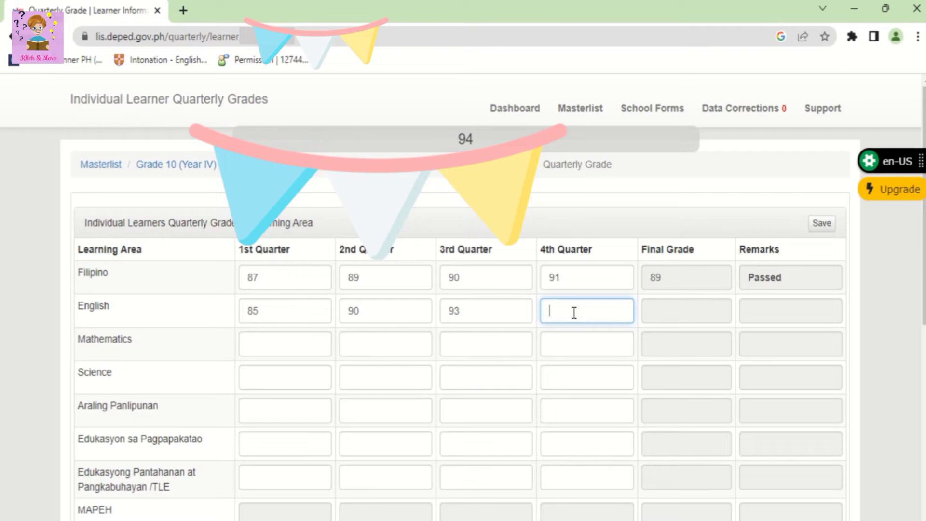
{"action": "type", "text": "94"}
Enter Mathematics quarter grades 83, 89, 90 and 94
{"action": "left_click", "coordinate": [275, 338]}
{"action": "type", "text": "83"}
{"action": "left_click", "coordinate": [375, 346]}
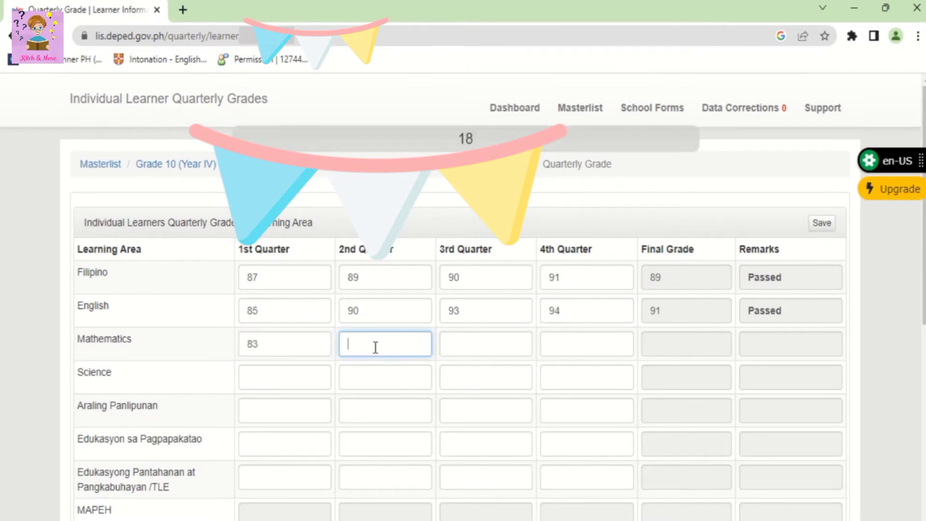
{"action": "type", "text": "89"}
{"action": "left_click", "coordinate": [485, 345]}
{"action": "type", "text": "90"}
{"action": "left_click", "coordinate": [569, 346]}
{"action": "type", "text": "94"}
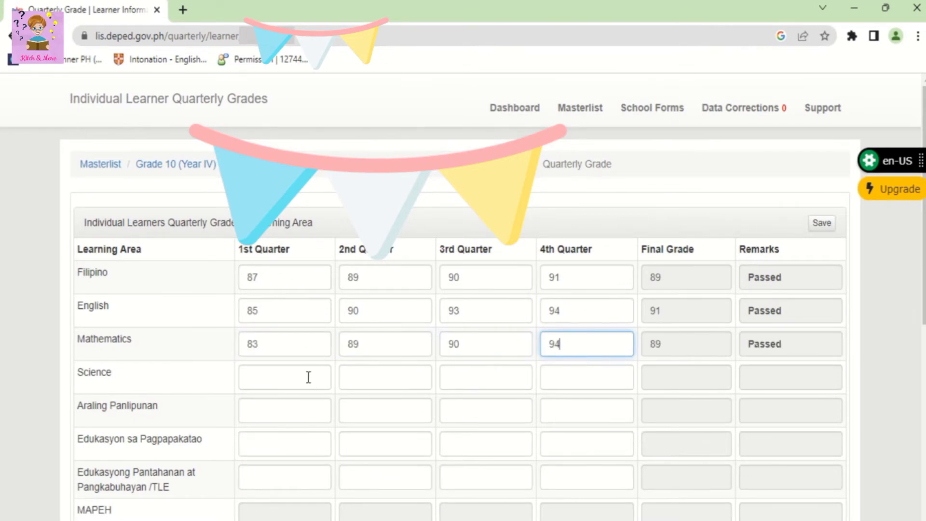
Enter Science quarter grades 85, 85, 87 and 88
{"action": "left_click", "coordinate": [310, 376]}
{"action": "type", "text": "85"}
{"action": "left_click", "coordinate": [384, 380]}
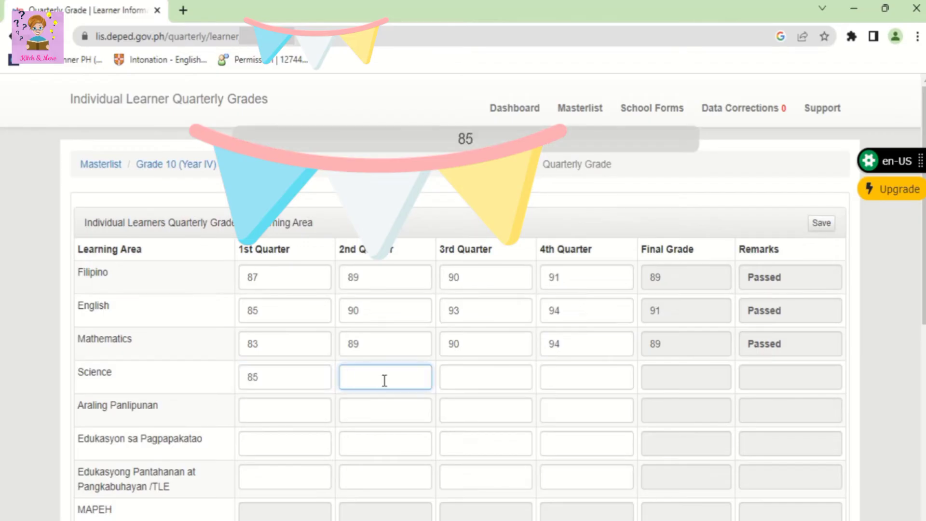
{"action": "type", "text": "85"}
{"action": "left_click", "coordinate": [473, 378]}
{"action": "type", "text": "87"}
{"action": "left_click", "coordinate": [575, 382]}
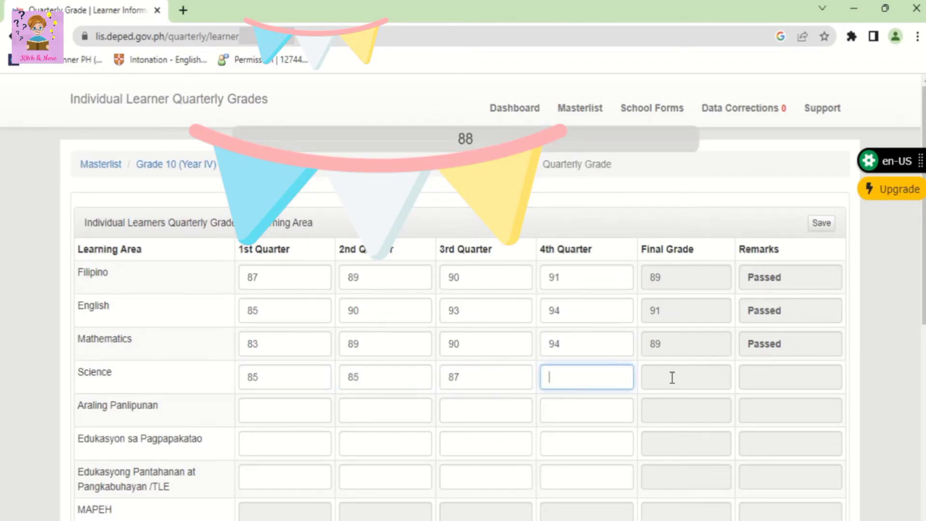
{"action": "type", "text": "88"}
Enter Araling Panlipunan quarter grades 86, 88, 89 and 91
{"action": "left_click", "coordinate": [290, 410]}
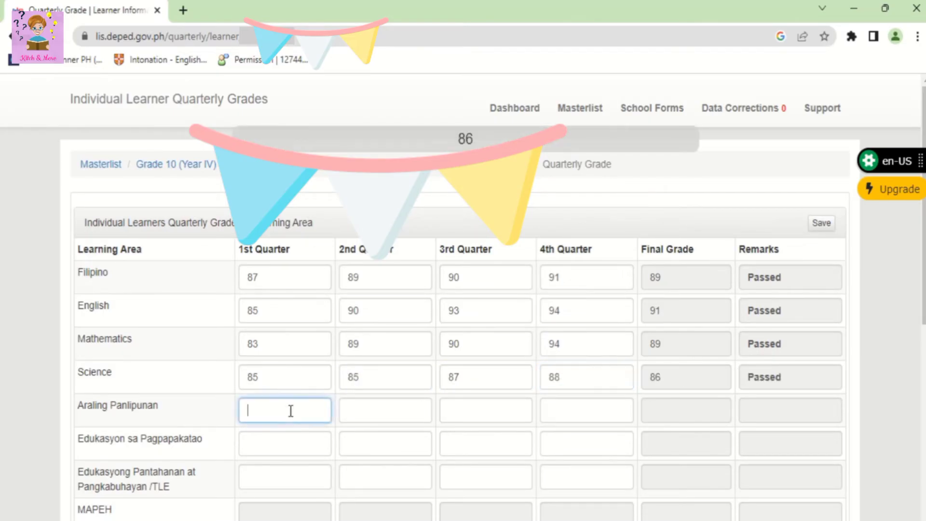
{"action": "type", "text": "86"}
{"action": "left_click", "coordinate": [399, 405]}
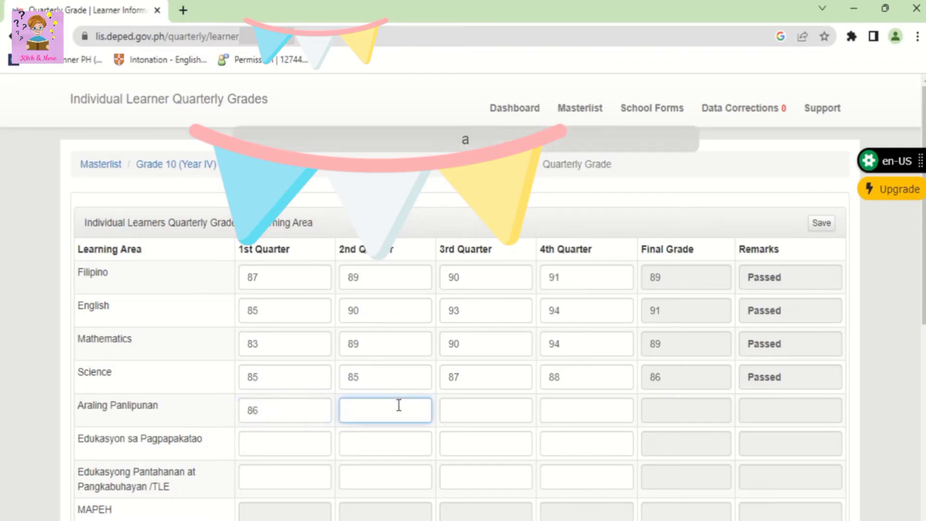
{"action": "type", "text": "88"}
{"action": "left_click", "coordinate": [490, 410]}
{"action": "type", "text": "89"}
{"action": "left_click", "coordinate": [578, 409]}
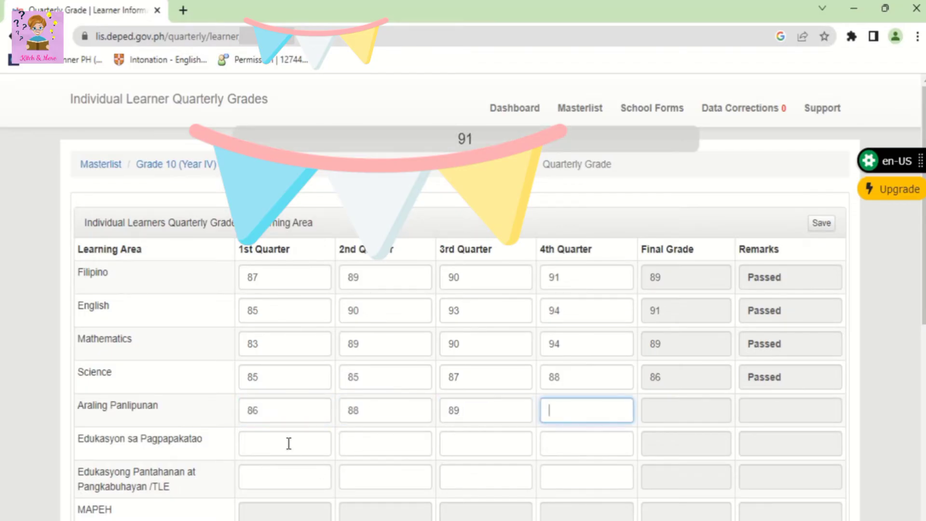
{"action": "type", "text": "91"}
Enter Edukasyon sa Pagpapakatao quarter grades 84, 86, 89 and 91
{"action": "left_click", "coordinate": [289, 443]}
{"action": "type", "text": "84"}
{"action": "left_click", "coordinate": [360, 443]}
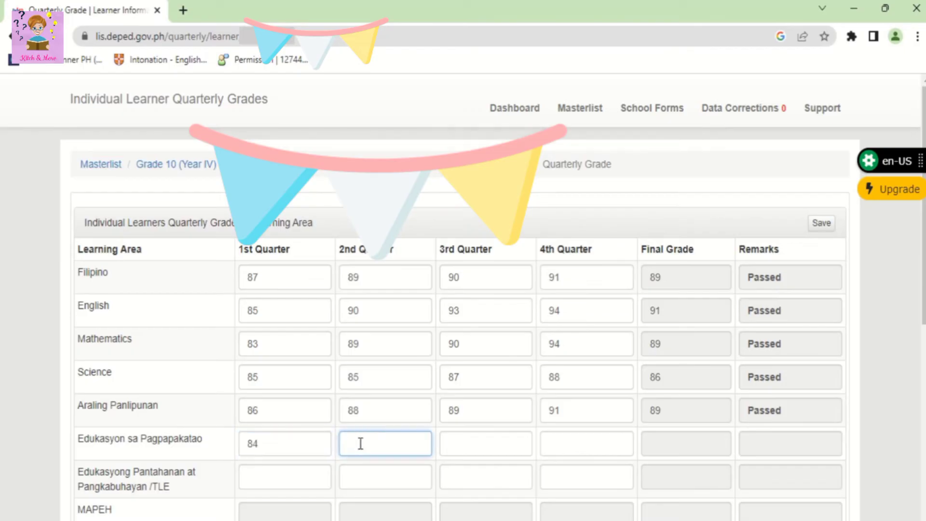
{"action": "type", "text": "86"}
{"action": "left_click", "coordinate": [491, 440]}
{"action": "type", "text": "89"}
{"action": "left_click", "coordinate": [562, 446]}
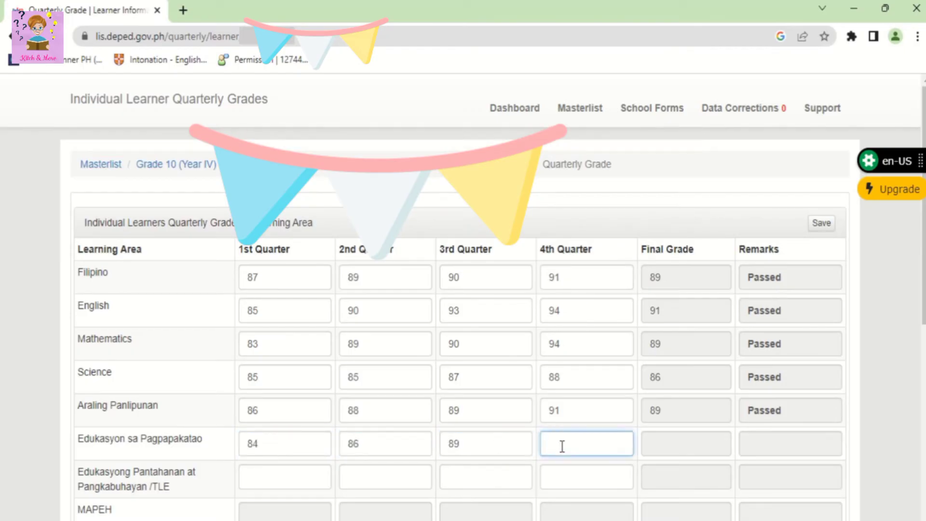
{"action": "type", "text": "91"}
Enter TLE quarter grades 86, 90 and 88 for the first three quarters
{"action": "left_click", "coordinate": [261, 475]}
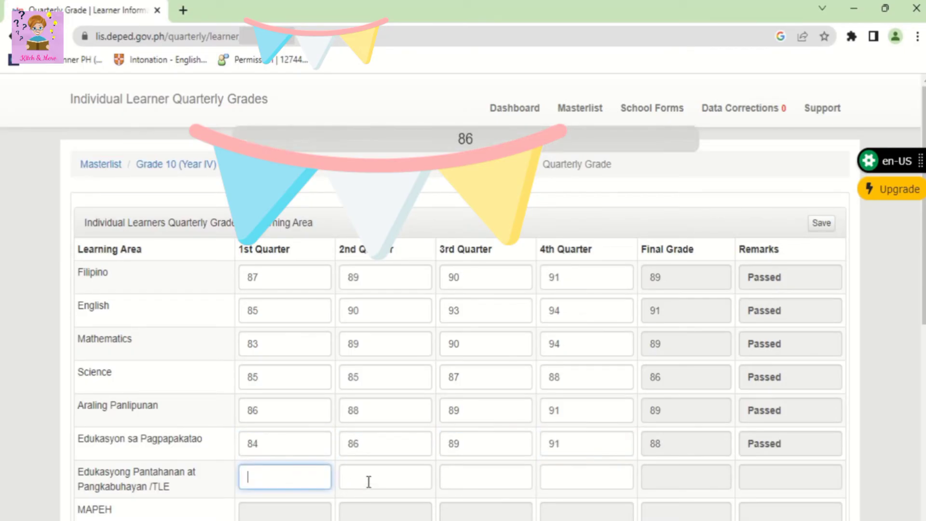
{"action": "type", "text": "86"}
{"action": "left_click", "coordinate": [399, 479]}
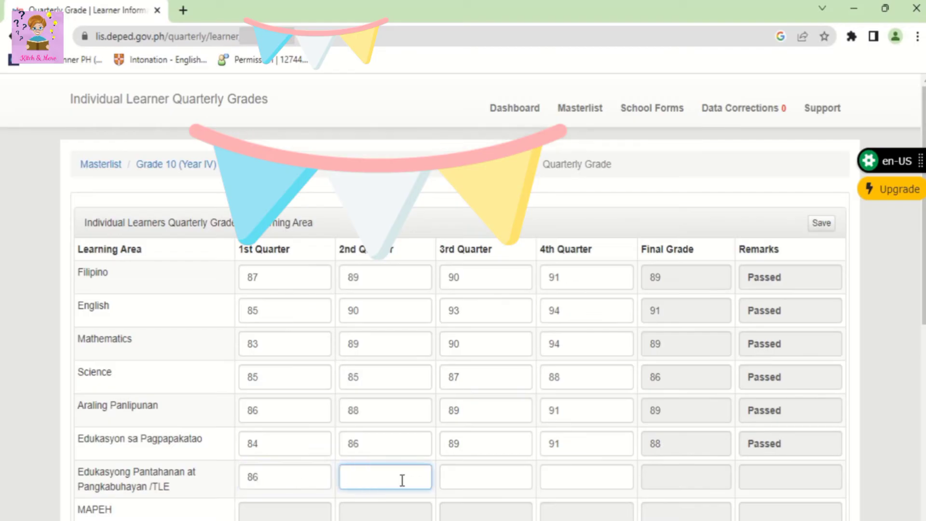
{"action": "type", "text": "90"}
{"action": "left_click", "coordinate": [499, 480]}
{"action": "type", "text": "88"}
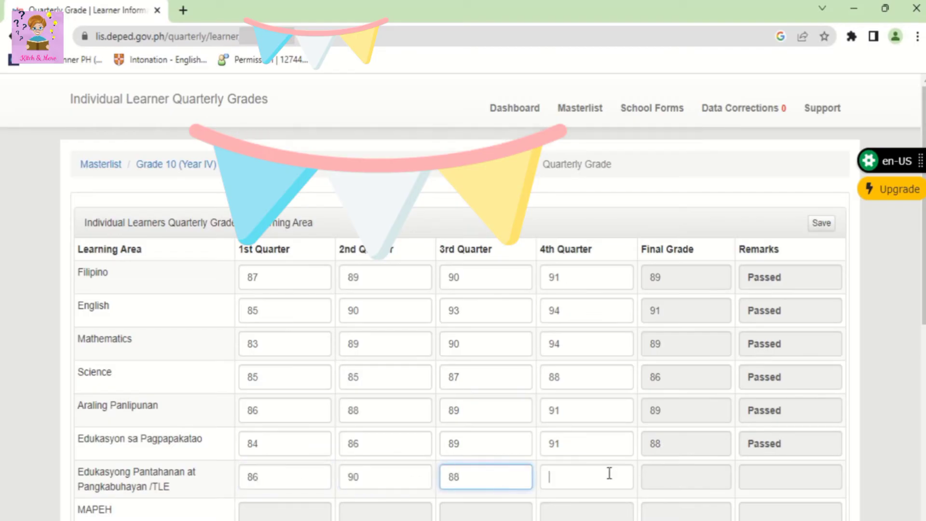
{"action": "left_click", "coordinate": [609, 473]}
Enter 87 as the TLE 4th Quarter grade, then Music grades 88, 89, 92, 92
{"action": "type", "text": "87"}
{"action": "scroll", "coordinate": [609, 473], "scroll_direction": "down", "scroll_amount": 2}
{"action": "scroll", "coordinate": [566, 352], "scroll_direction": "down", "scroll_amount": 2}
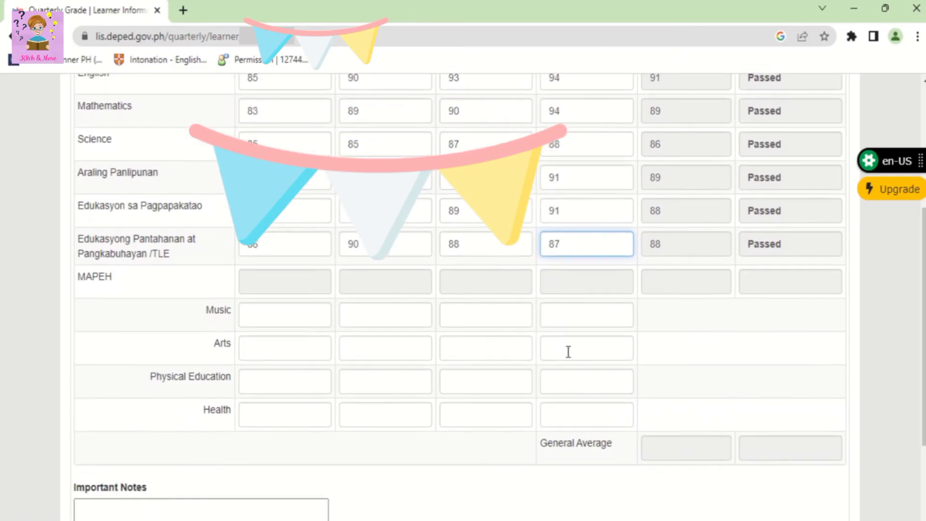
{"action": "left_click", "coordinate": [300, 319]}
{"action": "type", "text": "88"}
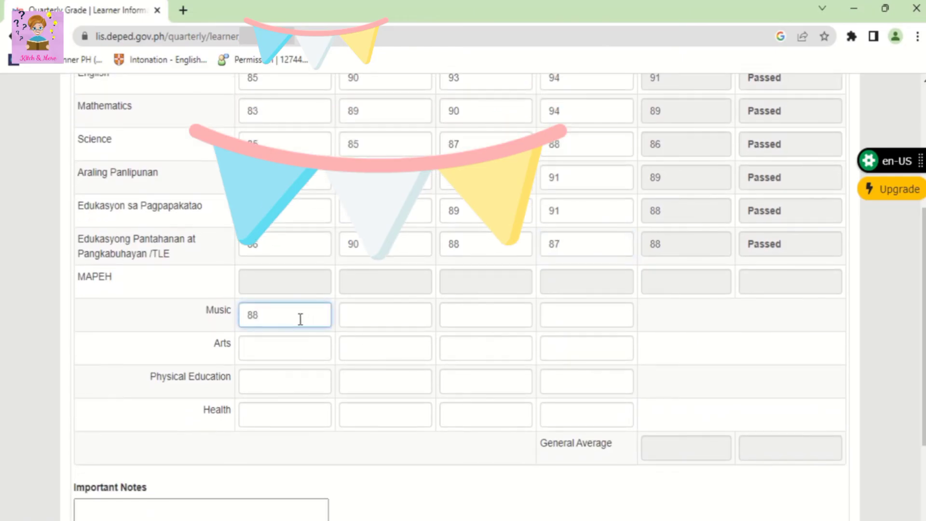
{"action": "left_click", "coordinate": [369, 321]}
{"action": "type", "text": "89"}
{"action": "left_click", "coordinate": [482, 316]}
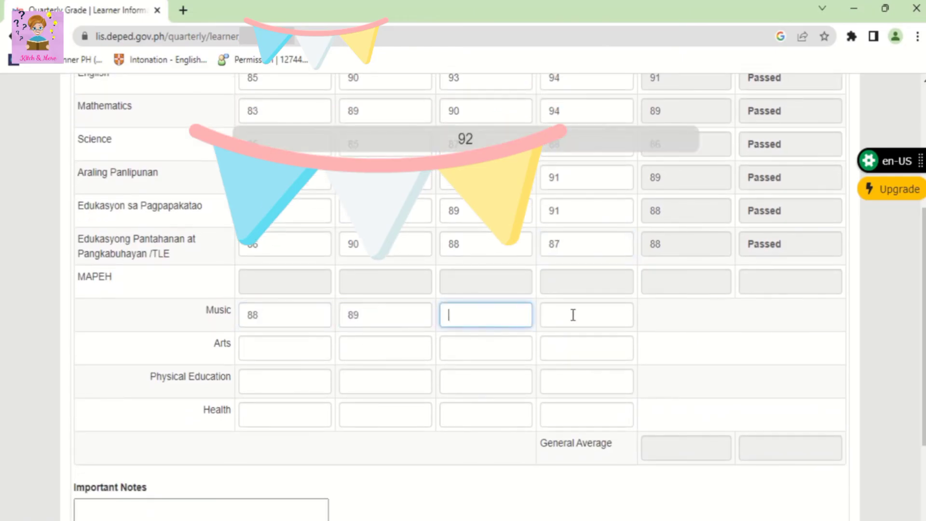
{"action": "type", "text": "92"}
{"action": "left_click", "coordinate": [572, 315]}
{"action": "type", "text": "92"}
Enter Arts quarter grades 87, 86, 89 and 90
{"action": "left_click", "coordinate": [283, 346]}
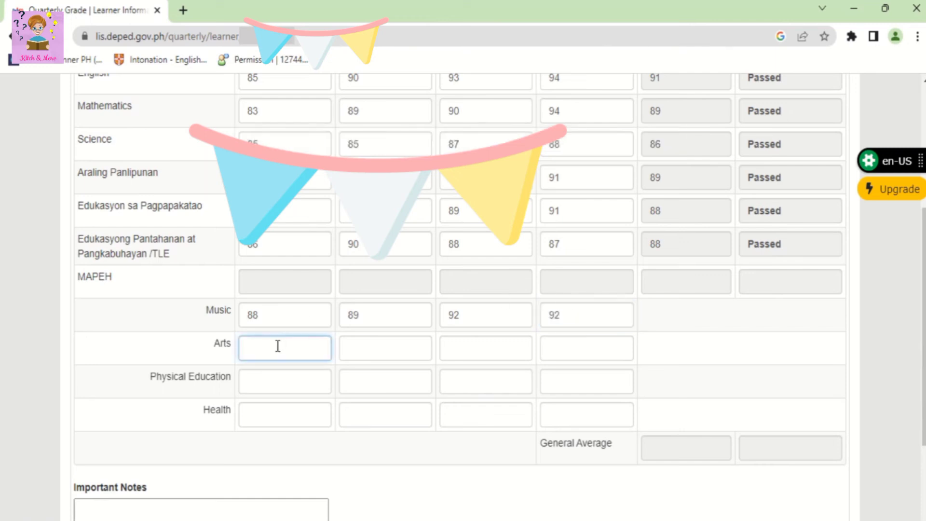
{"action": "type", "text": "87"}
{"action": "left_click", "coordinate": [365, 348]}
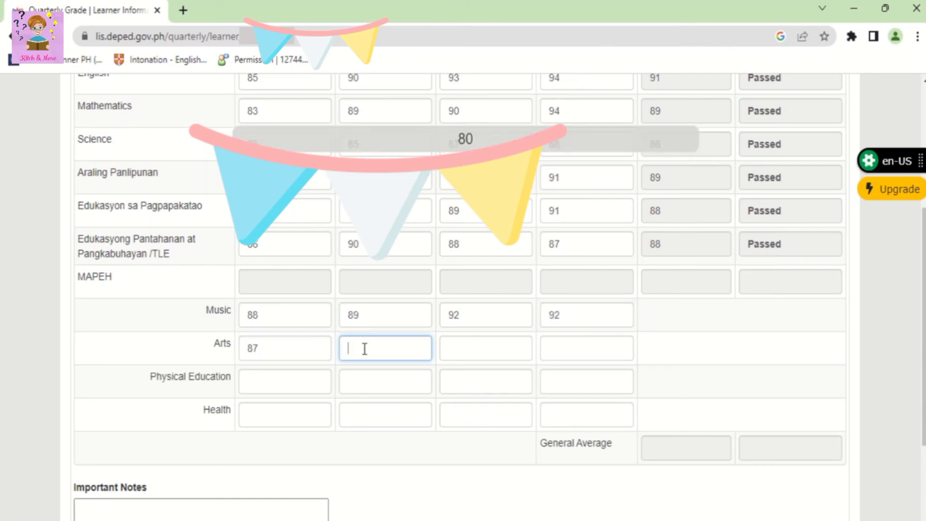
{"action": "type", "text": "86"}
{"action": "left_click", "coordinate": [474, 347]}
{"action": "type", "text": "89"}
{"action": "left_click", "coordinate": [599, 347]}
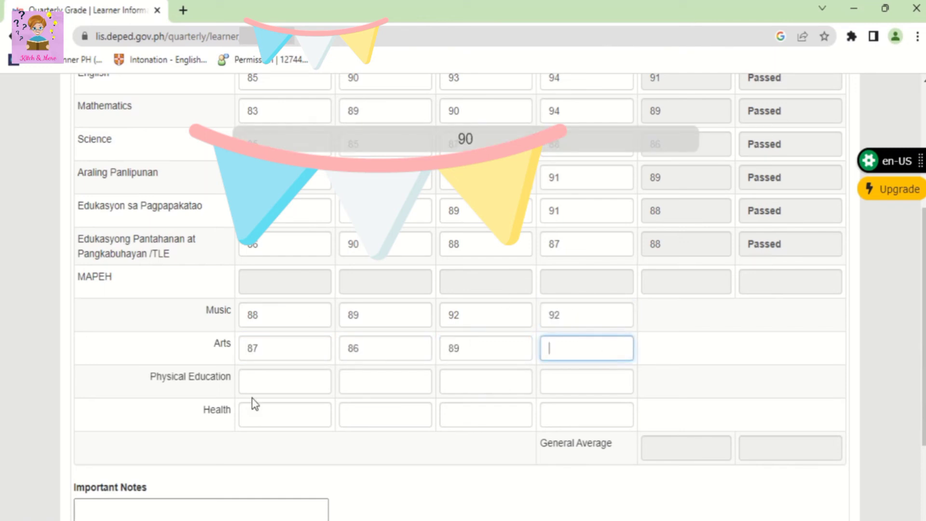
{"action": "type", "text": "90"}
Enter Physical Education quarter grades 88, 85, 88 and 89, correcting the 2nd and 3rd
{"action": "left_click", "coordinate": [262, 378]}
{"action": "type", "text": "88"}
{"action": "left_click", "coordinate": [404, 380]}
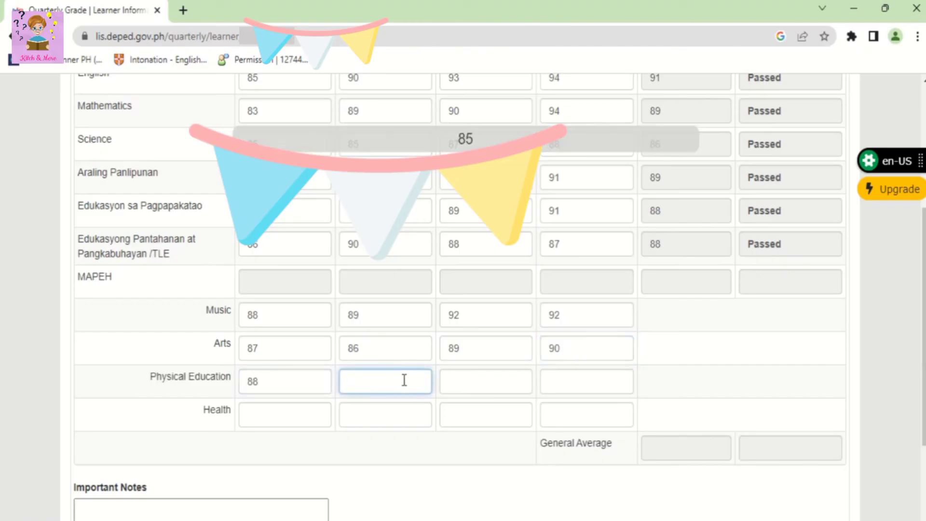
{"action": "left_click", "coordinate": [506, 382]}
{"action": "type", "text": "85"}
{"action": "left_click", "coordinate": [409, 378]}
{"action": "type", "text": "85"}
{"action": "left_click", "coordinate": [486, 382]}
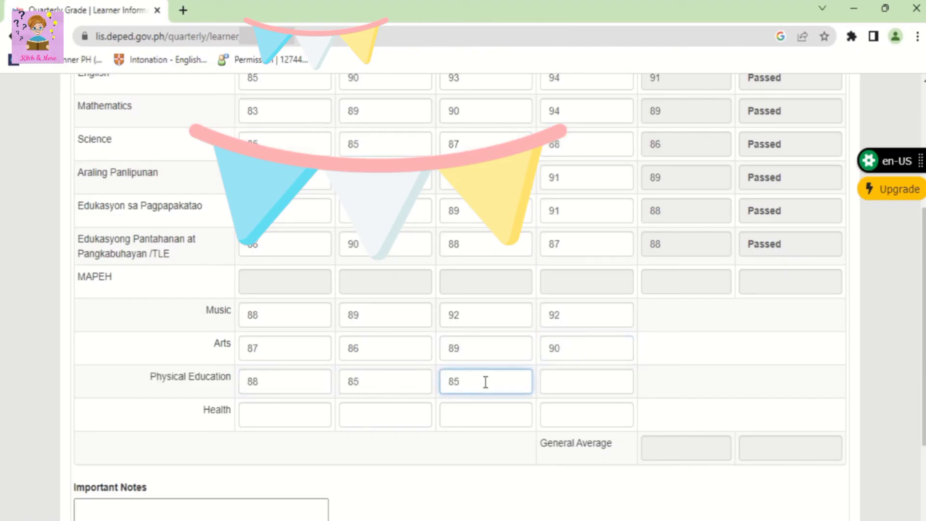
{"action": "type", "text": "88"}
{"action": "left_click", "coordinate": [585, 380]}
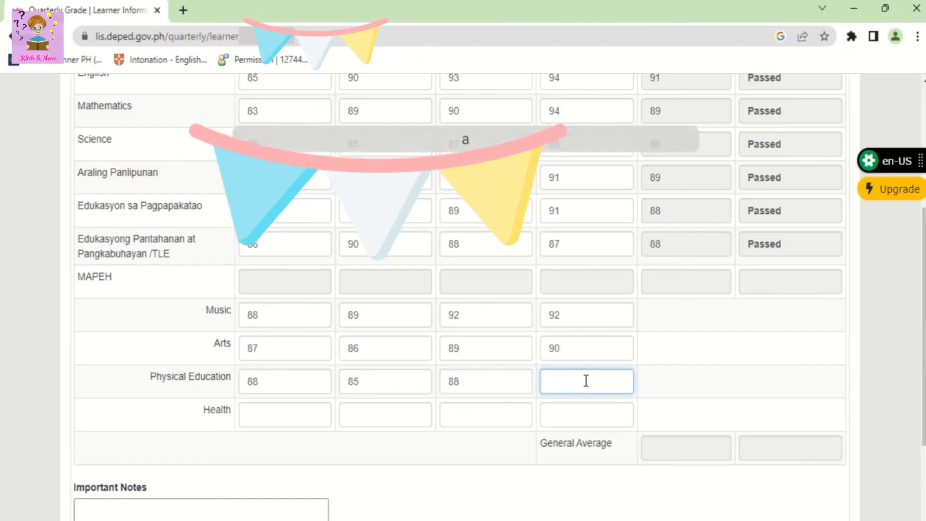
{"action": "type", "text": "89"}
Enter Health quarter grades 86, 88, 89 and 91, producing General Average 89, Promoted
{"action": "left_click", "coordinate": [299, 410]}
{"action": "type", "text": "86"}
{"action": "left_click", "coordinate": [377, 416]}
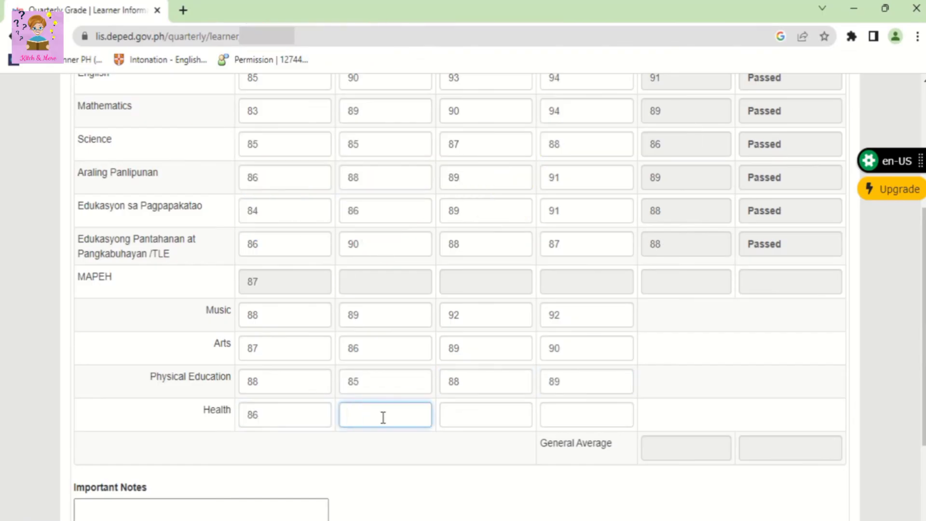
{"action": "type", "text": "88"}
{"action": "left_click", "coordinate": [496, 416]}
{"action": "type", "text": "89"}
{"action": "left_click", "coordinate": [584, 415]}
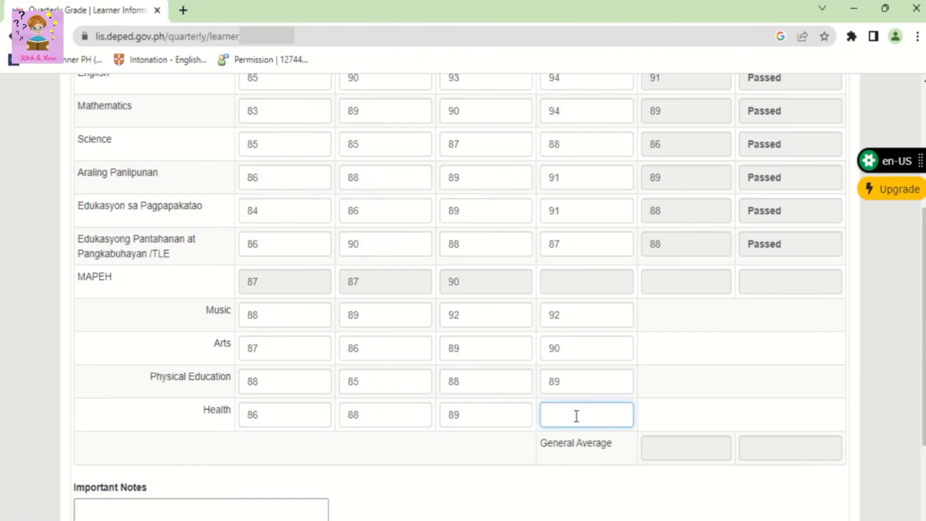
{"action": "type", "text": "91"}
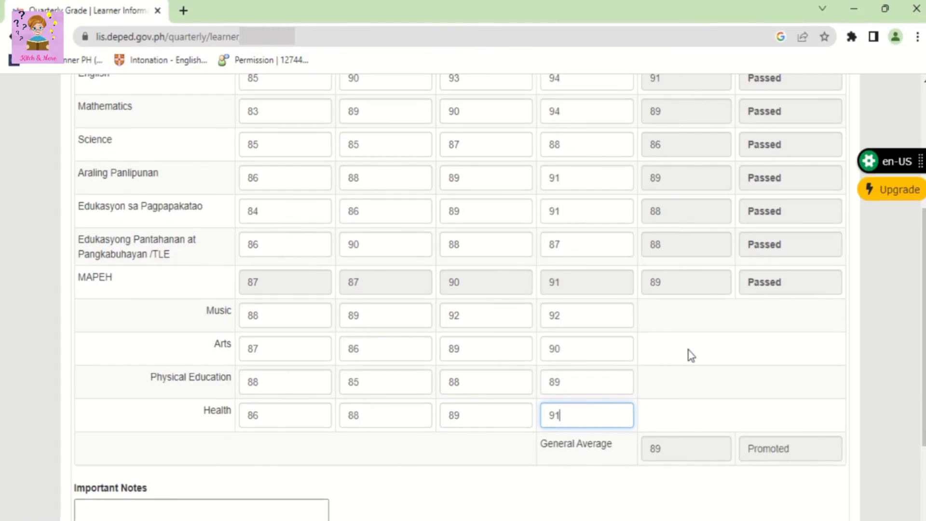